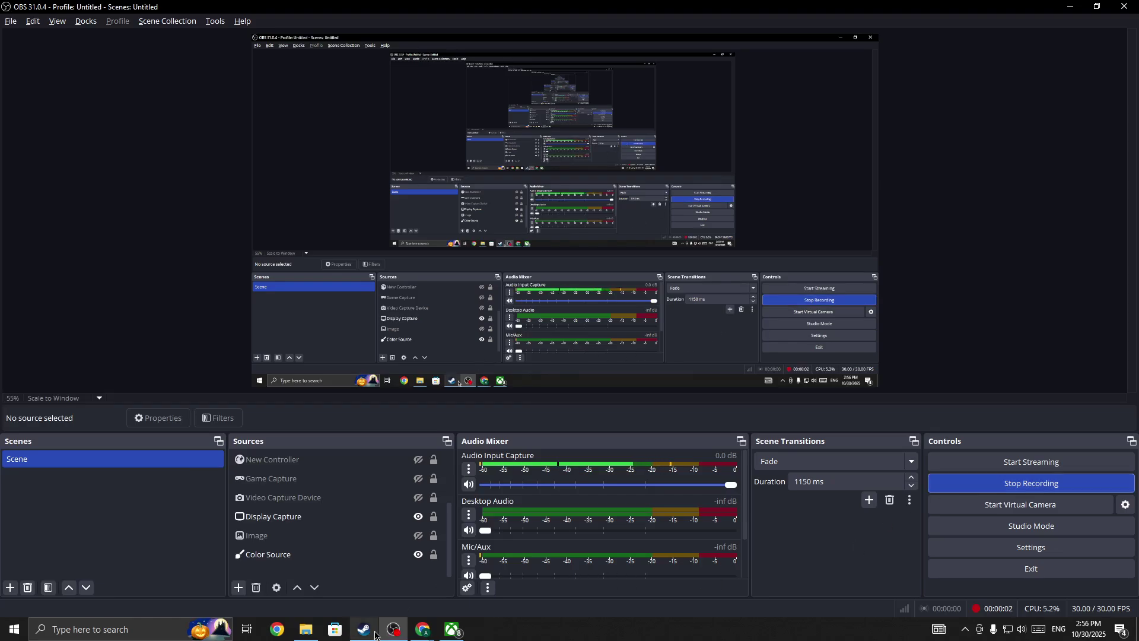
- Bring the Steam window with the ARC Raiders store page to the front from the taskbar
{"action": "left_click", "coordinate": [364, 629]}
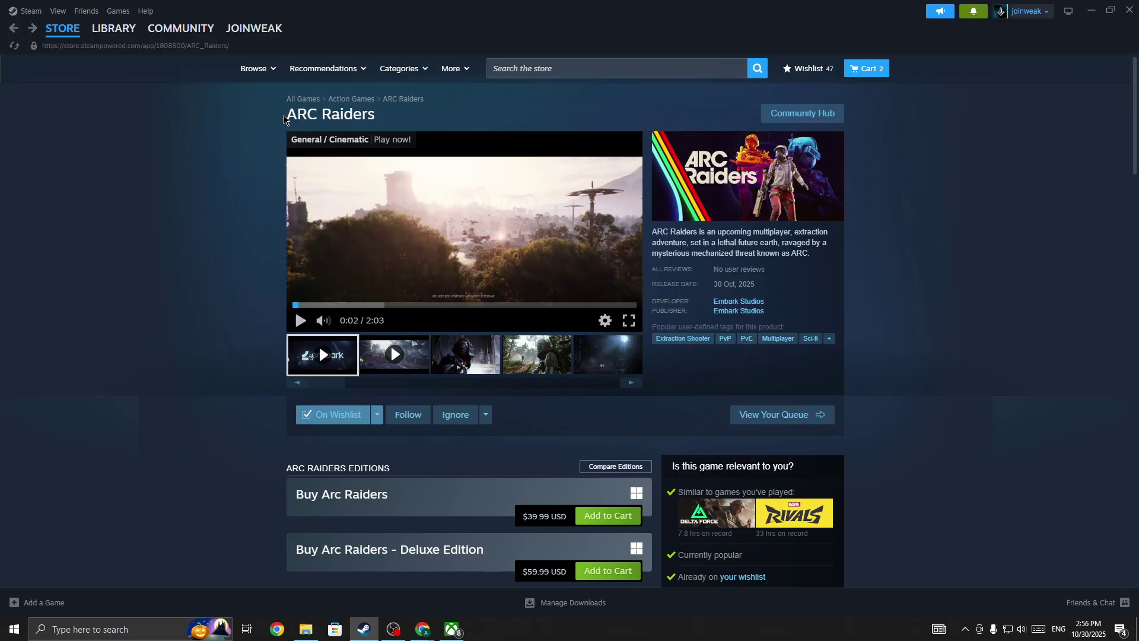
- Highlight the 'ARC Raiders' title text on the store page
{"action": "left_click_drag", "start_coordinate": [284, 118], "coordinate": [457, 122]}
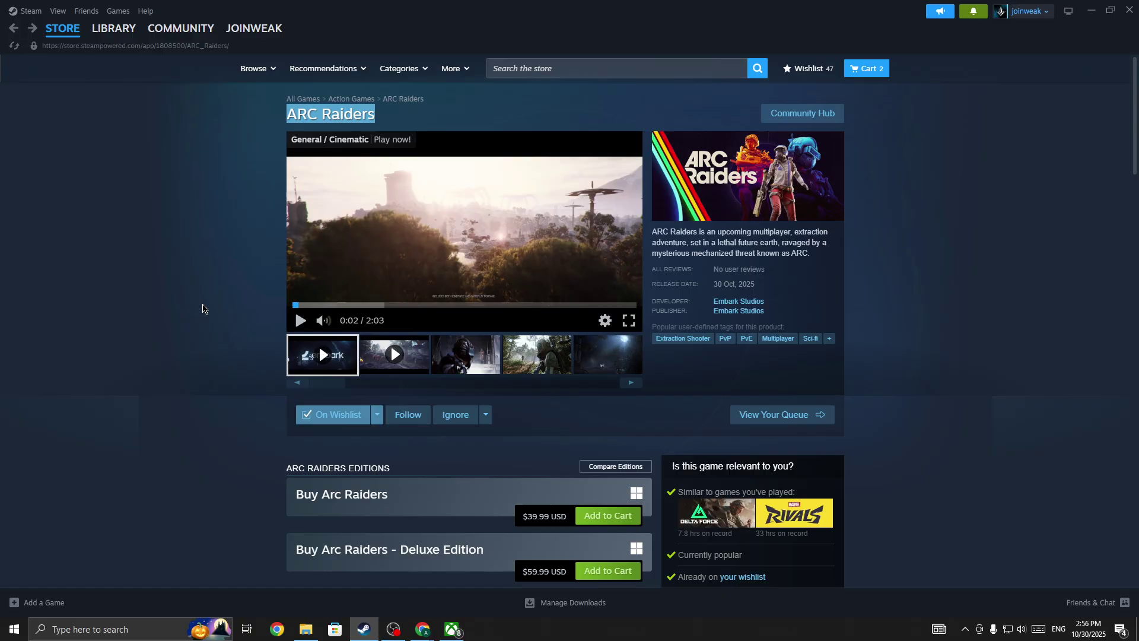
{"action": "scroll", "coordinate": [203, 307], "scroll_direction": "down", "scroll_amount": 8}
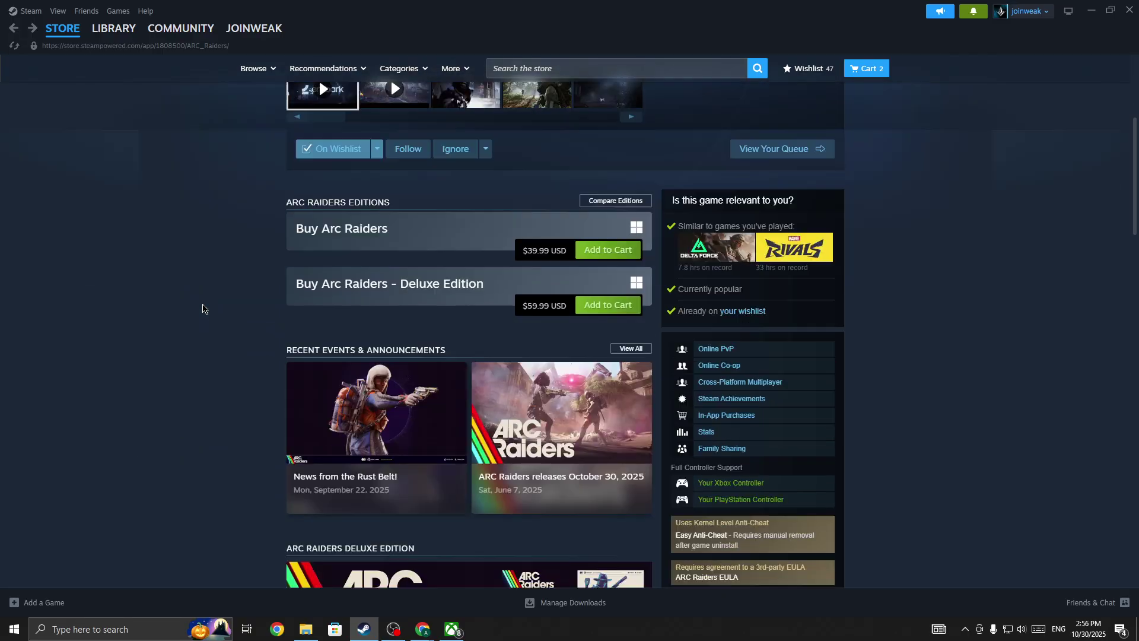
{"action": "scroll", "coordinate": [203, 308], "scroll_direction": "down", "scroll_amount": 8}
{"action": "scroll", "coordinate": [203, 308], "scroll_direction": "down", "scroll_amount": 8}
{"action": "scroll", "coordinate": [202, 308], "scroll_direction": "down", "scroll_amount": 2}
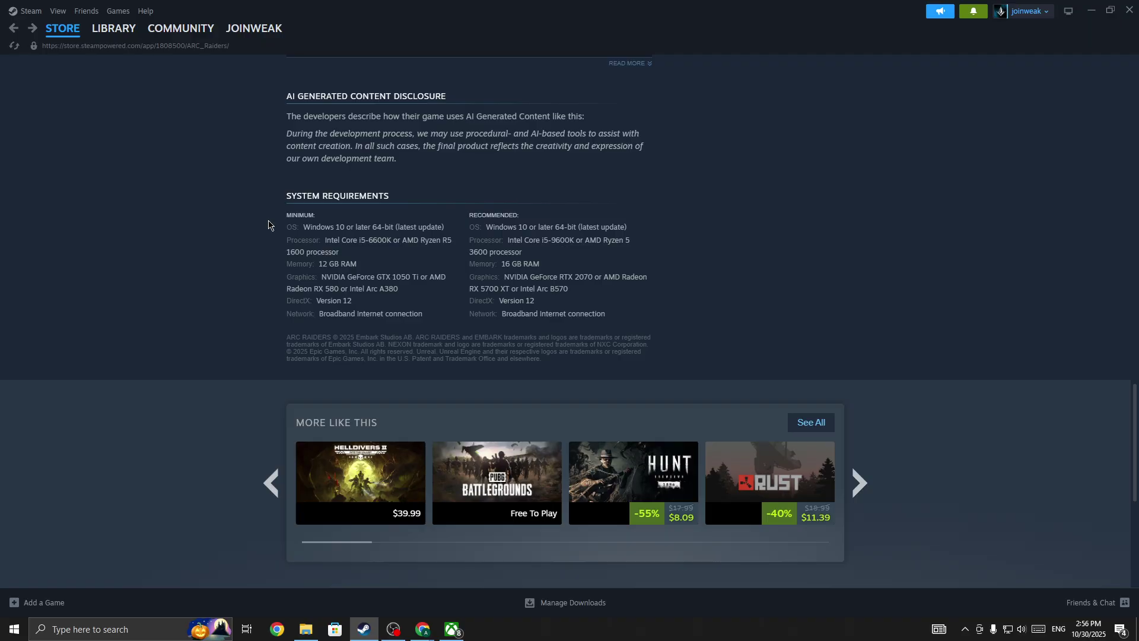
- Highlight the complete Minimum system requirements list, from OS down to Network
{"action": "left_click_drag", "start_coordinate": [269, 221], "coordinate": [414, 307]}
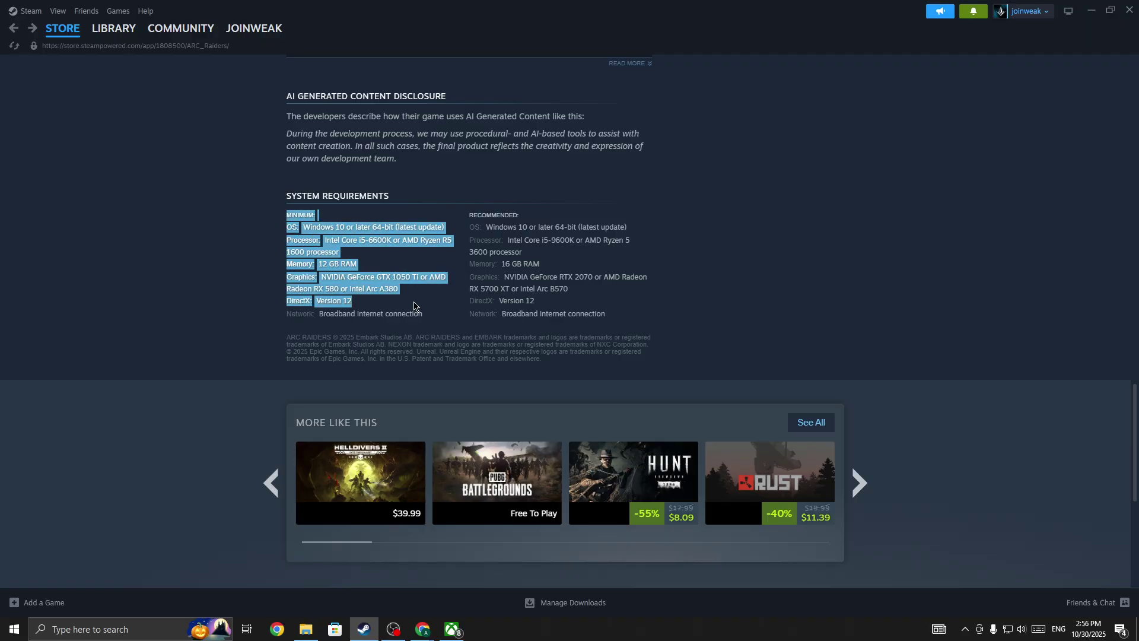
{"action": "left_click", "coordinate": [431, 318]}
{"action": "mouse_move", "coordinate": [428, 316]}
{"action": "left_mouse_down"}
{"action": "mouse_move", "coordinate": [357, 300]}
{"action": "mouse_move", "coordinate": [273, 225]}
{"action": "left_mouse_up"}
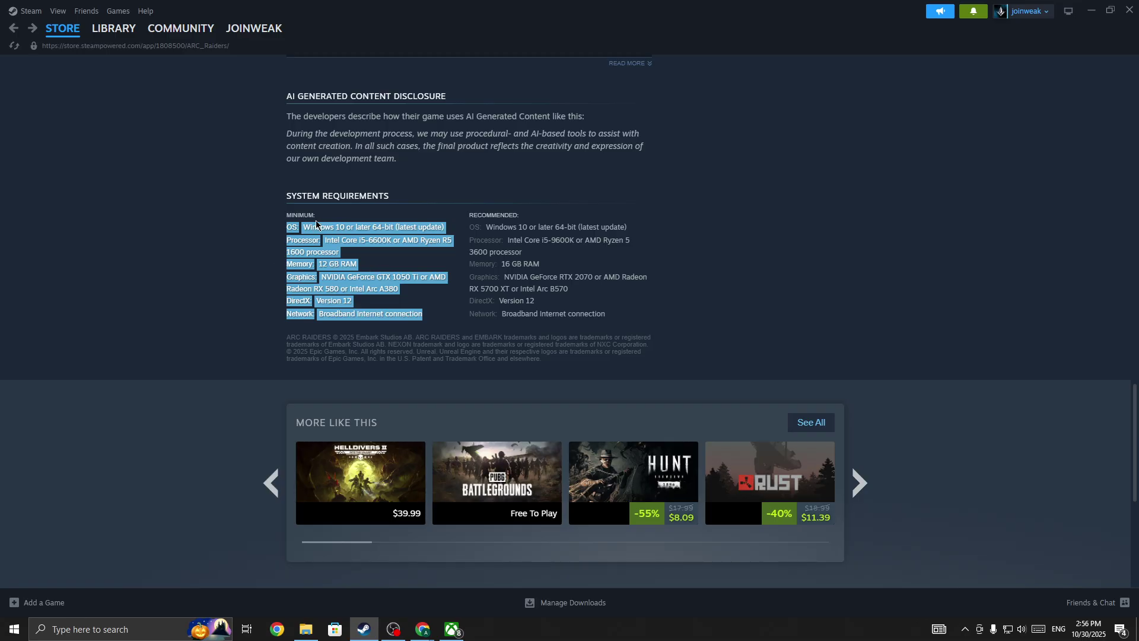
{"action": "scroll", "coordinate": [251, 262], "scroll_direction": "up", "scroll_amount": 2}
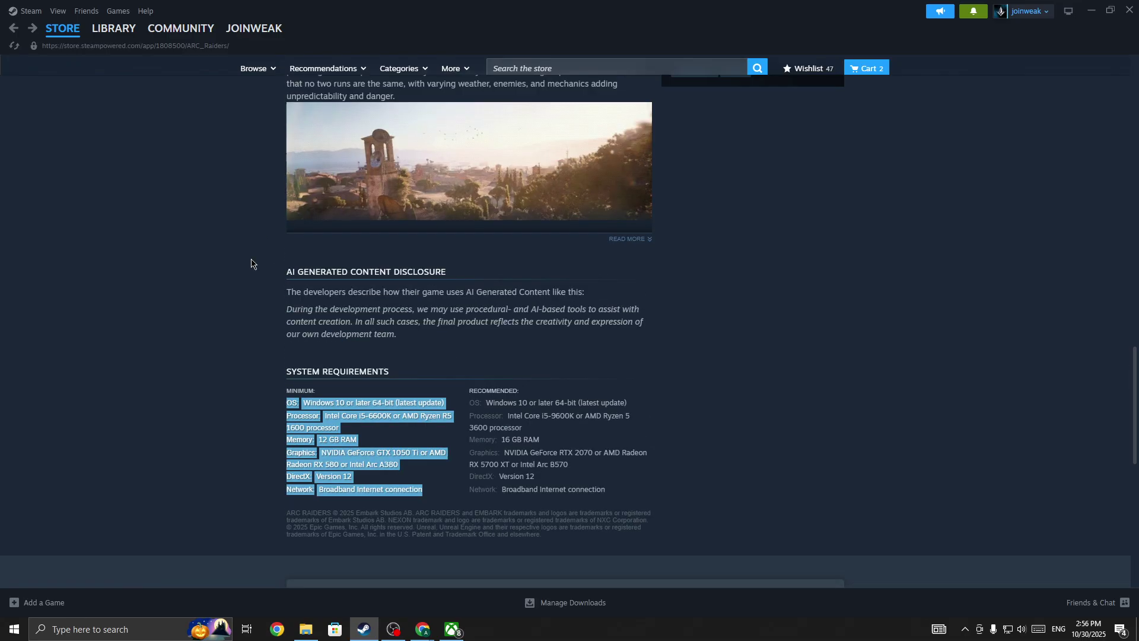
{"action": "scroll", "coordinate": [251, 263], "scroll_direction": "up", "scroll_amount": 10}
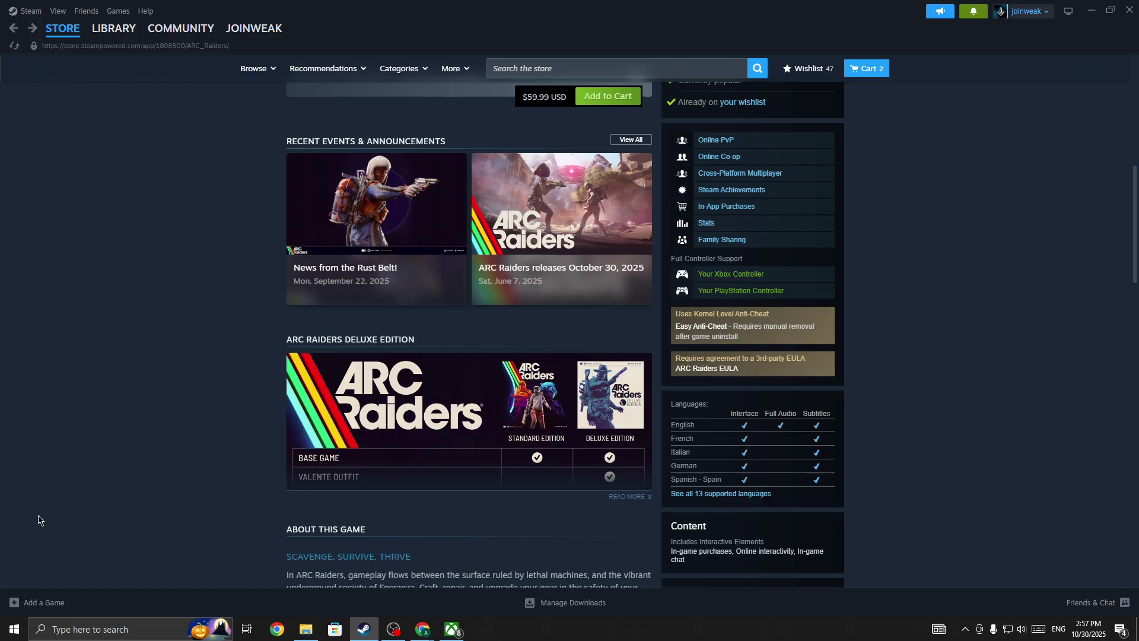
- Open and close the Windows Start menu over the ARC Raiders store page
{"action": "left_click", "coordinate": [14, 629]}
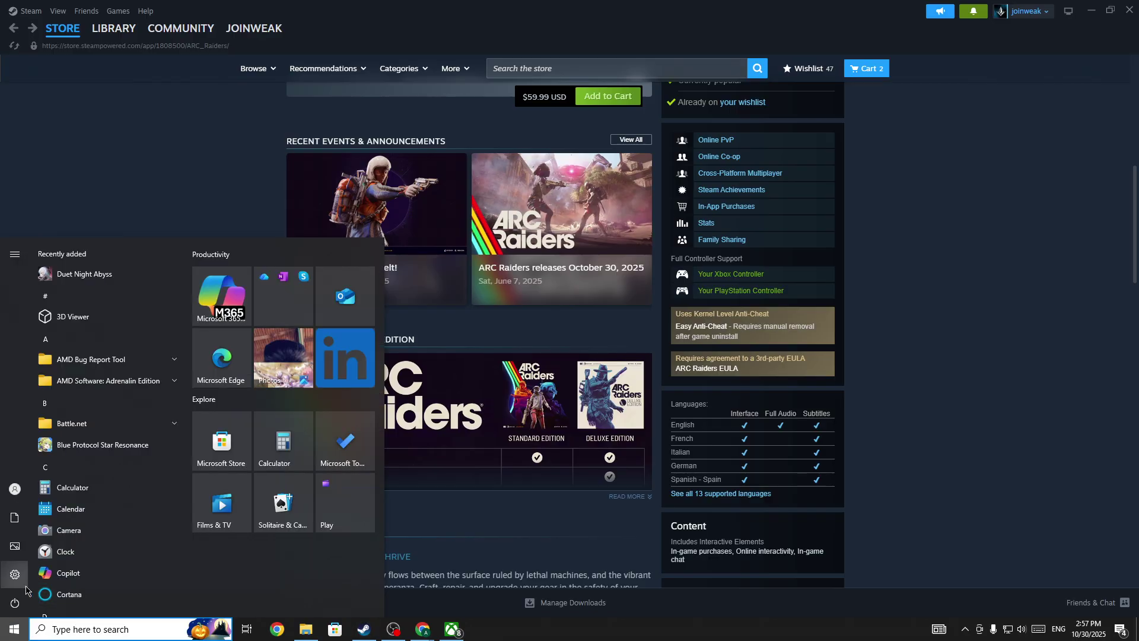
{"action": "left_click", "coordinate": [107, 200]}
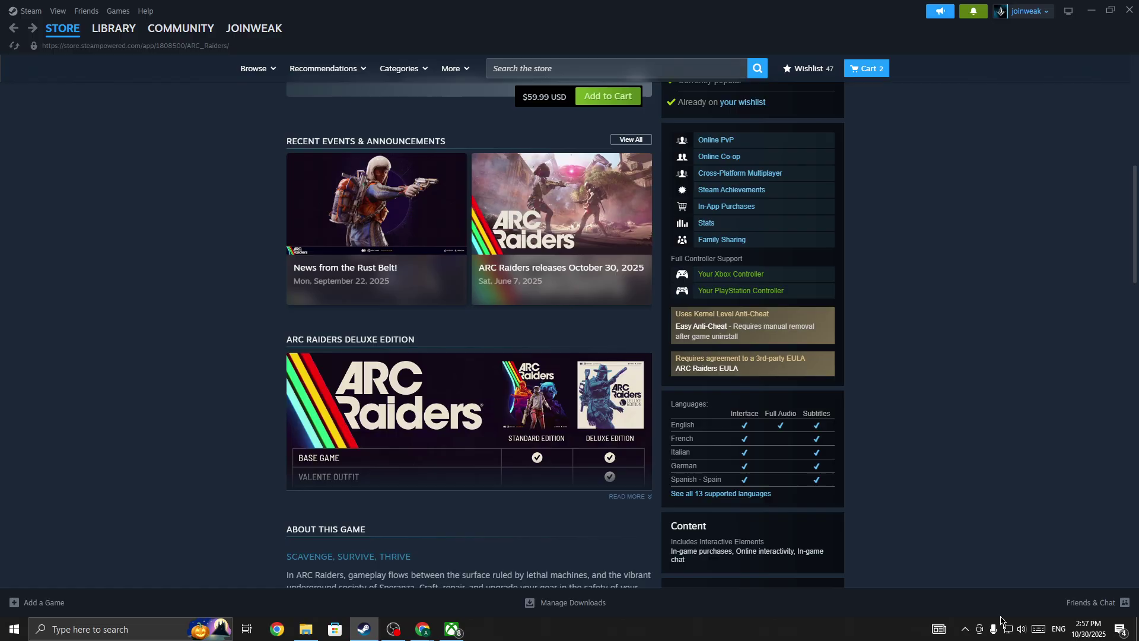
- Minimize Steam, open and dismiss the OBS Studio shortcut menu, then restore Steam
{"action": "left_click", "coordinate": [366, 630]}
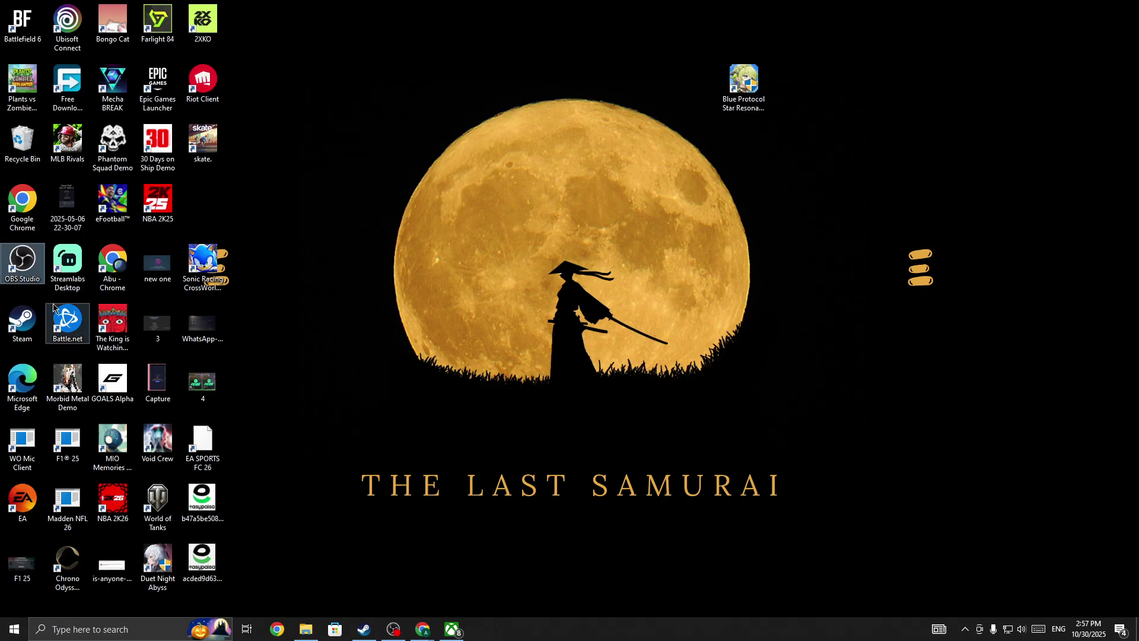
{"action": "right_click", "coordinate": [23, 261]}
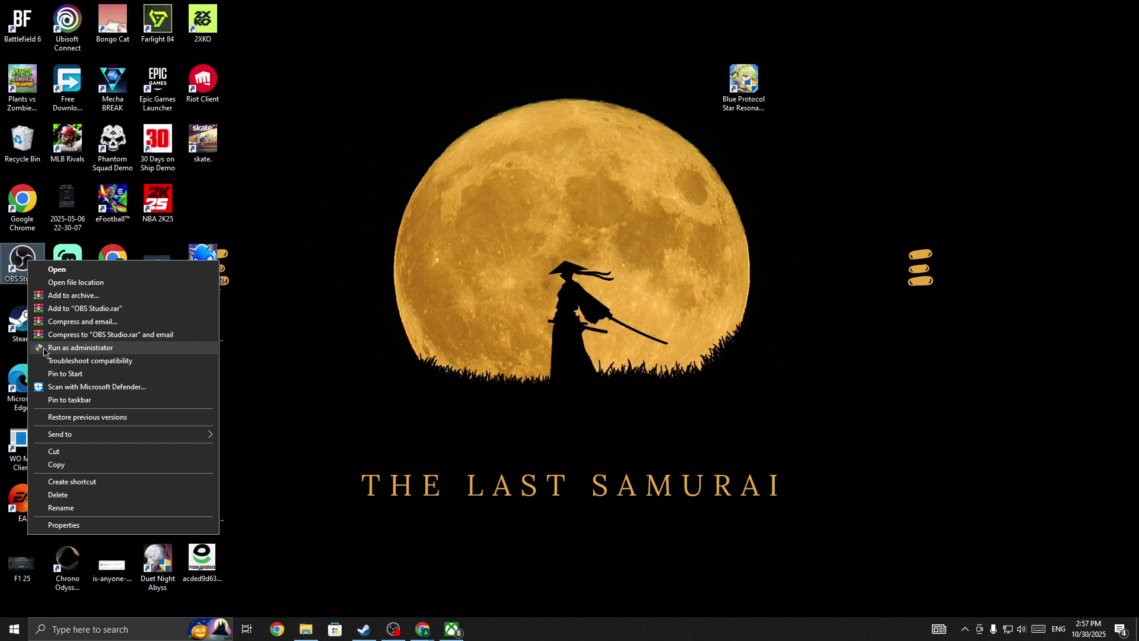
{"action": "left_click", "coordinate": [293, 350]}
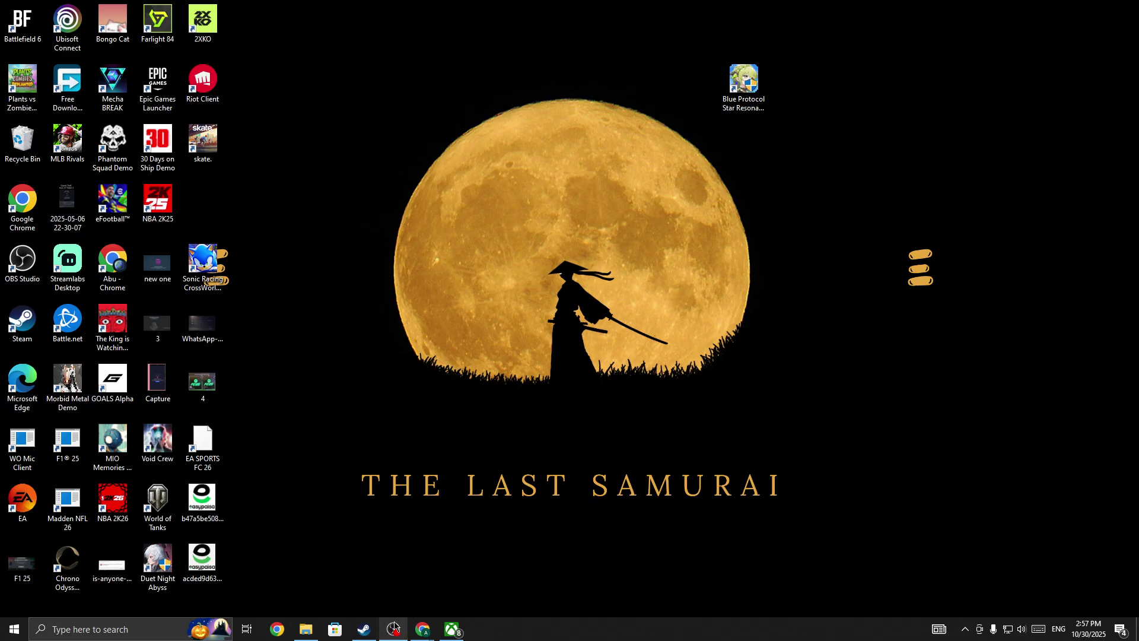
{"action": "left_click", "coordinate": [363, 629]}
{"action": "mouse_move", "coordinate": [114, 28]}
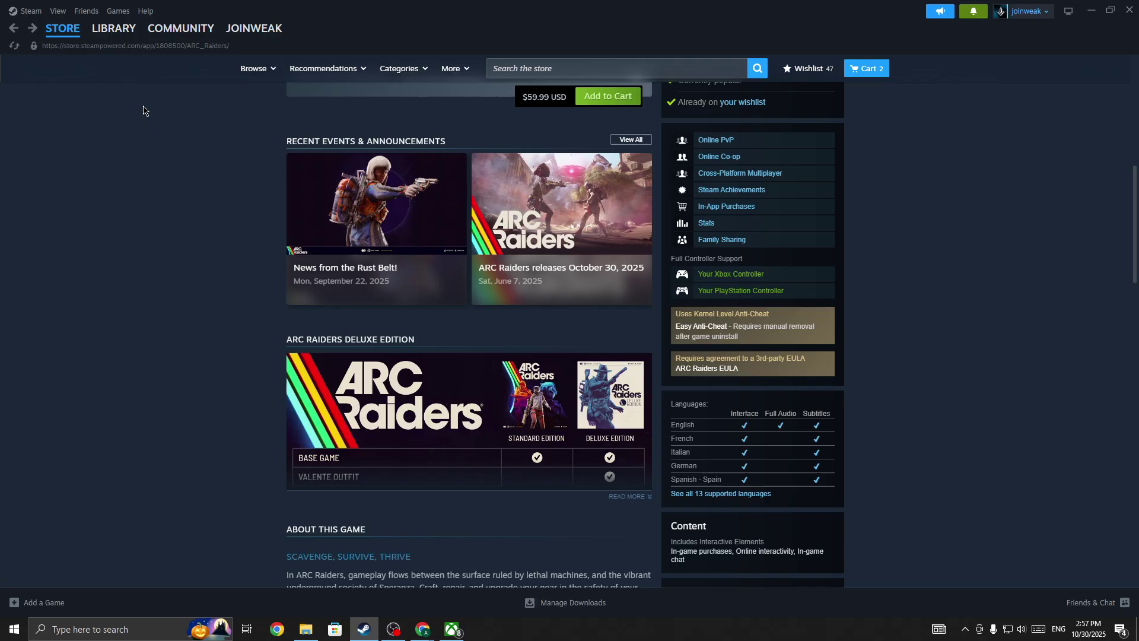
- In the Library, open and close ARC Raiders Playtest Properties, then open its game page
{"action": "left_click", "coordinate": [108, 48]}
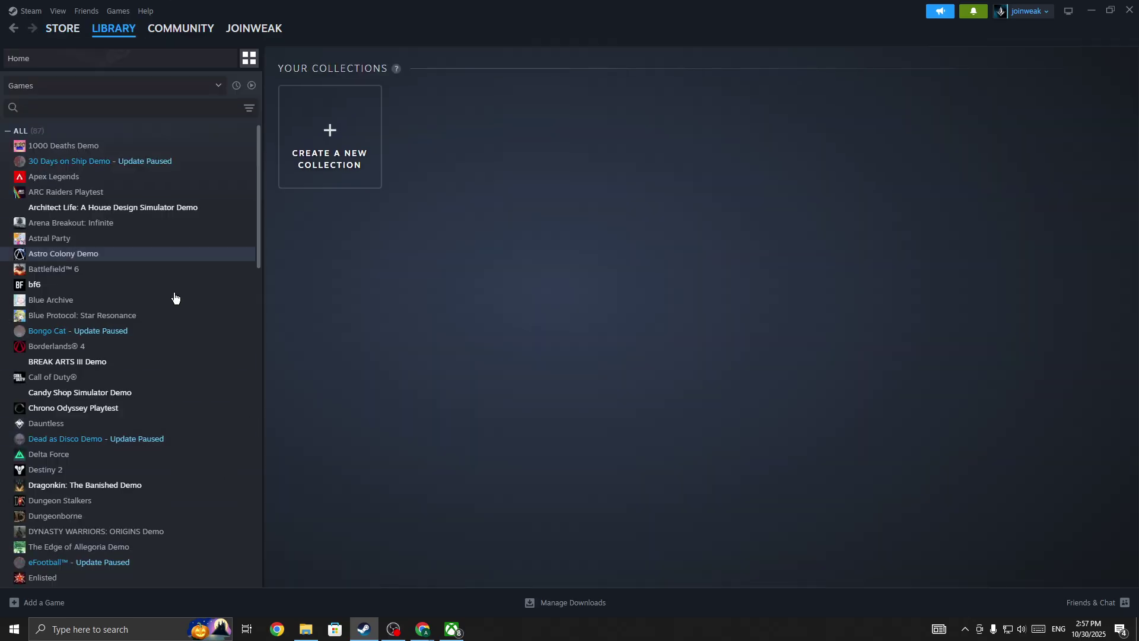
{"action": "right_click", "coordinate": [49, 196]}
{"action": "mouse_move", "coordinate": [78, 267]}
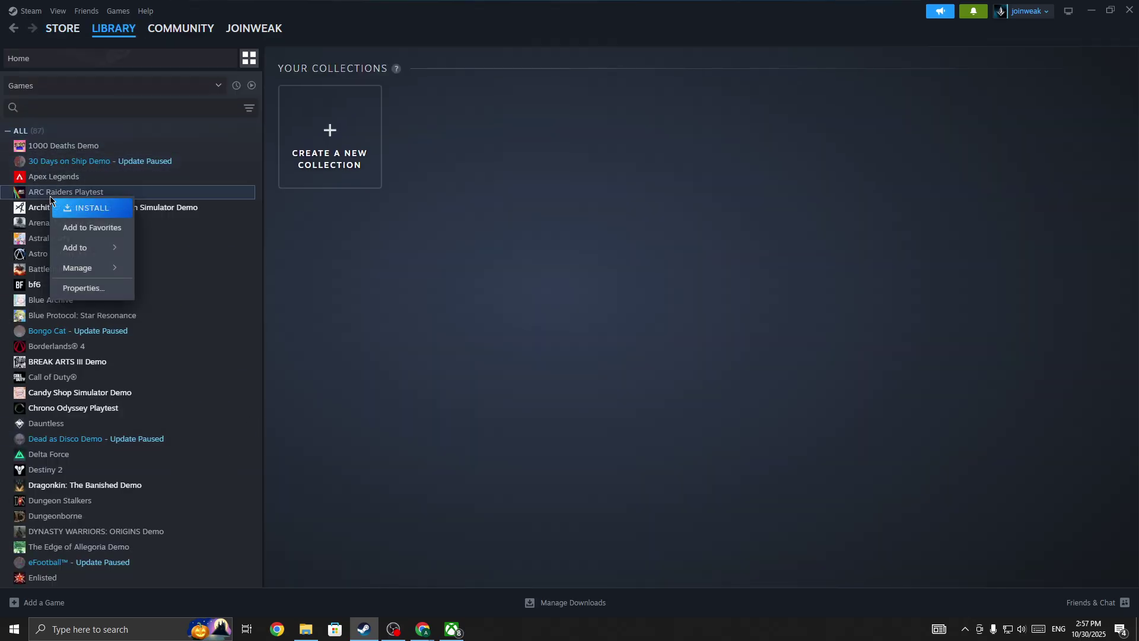
{"action": "left_click", "coordinate": [80, 287]}
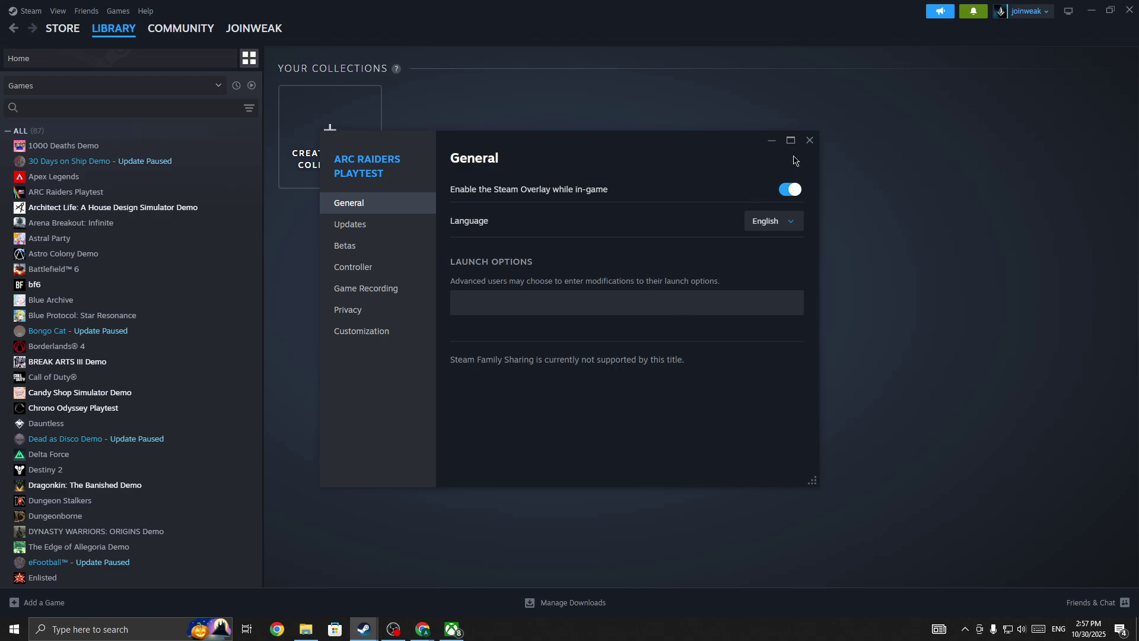
{"action": "left_click", "coordinate": [812, 140]}
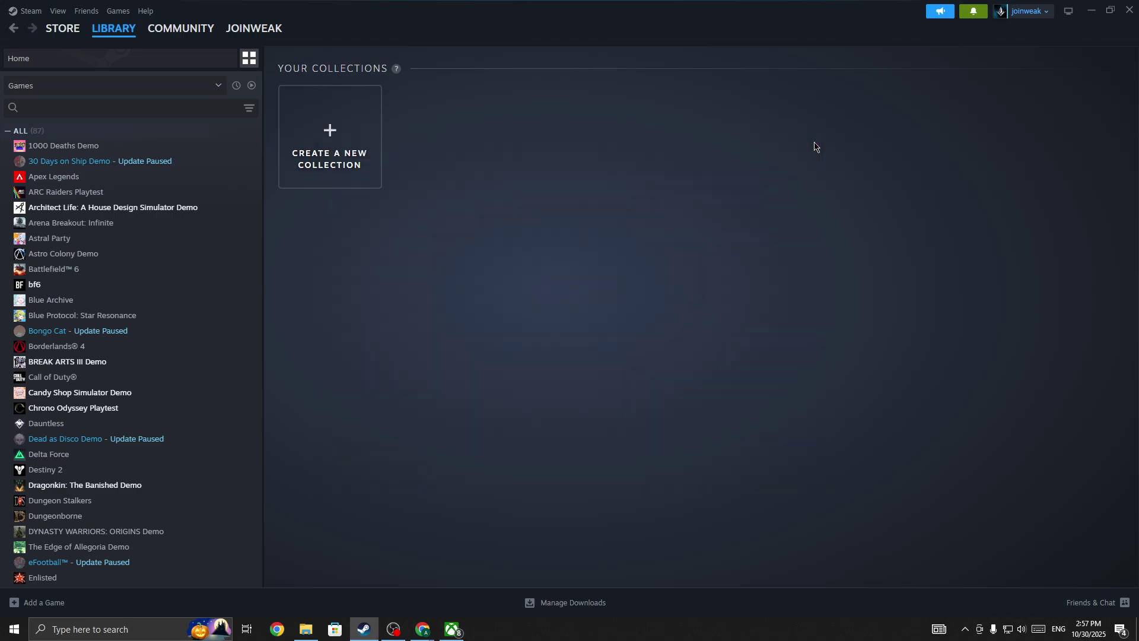
{"action": "left_click", "coordinate": [155, 193]}
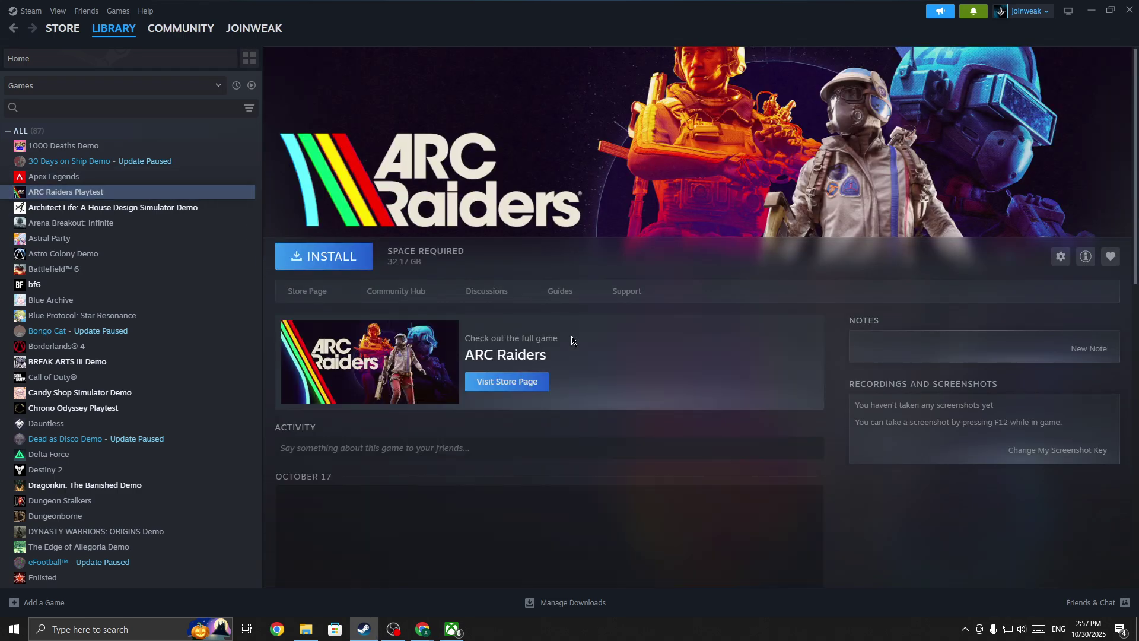